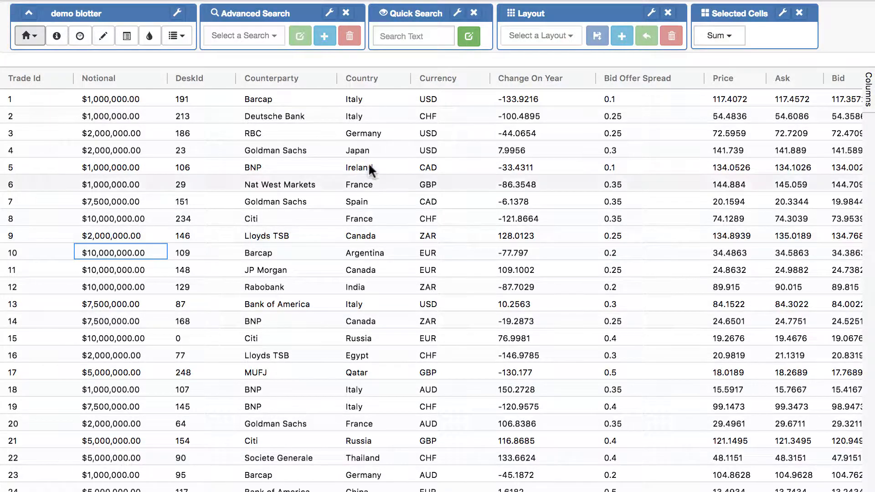
Sort the grid by Counterparty in ascending order and look through the sorted rows.
click(267, 76)
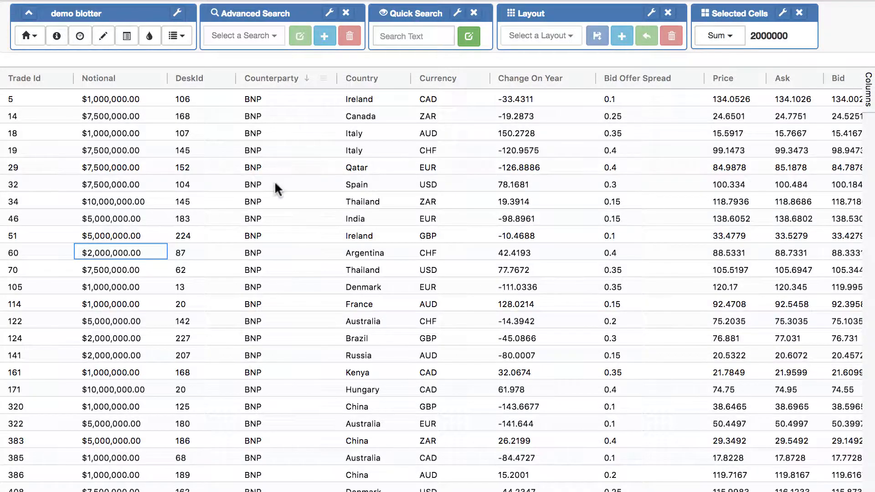
scroll(275, 184, down, 20)
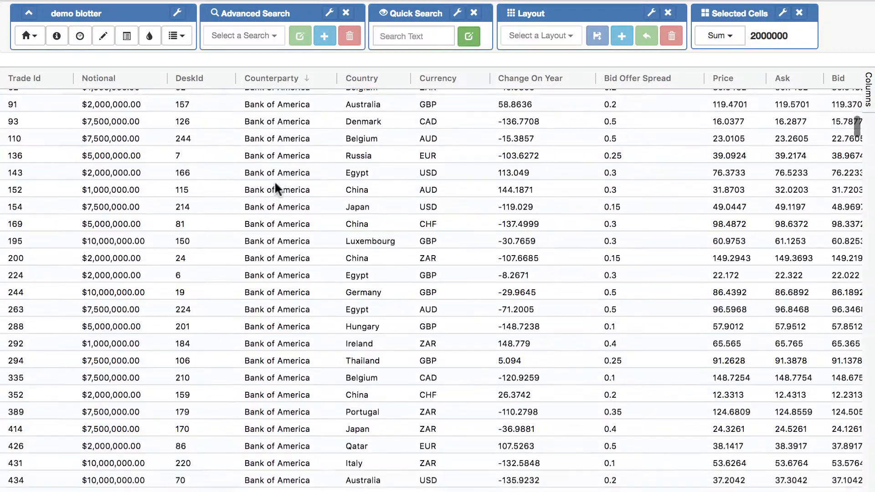
scroll(274, 180, up, 20)
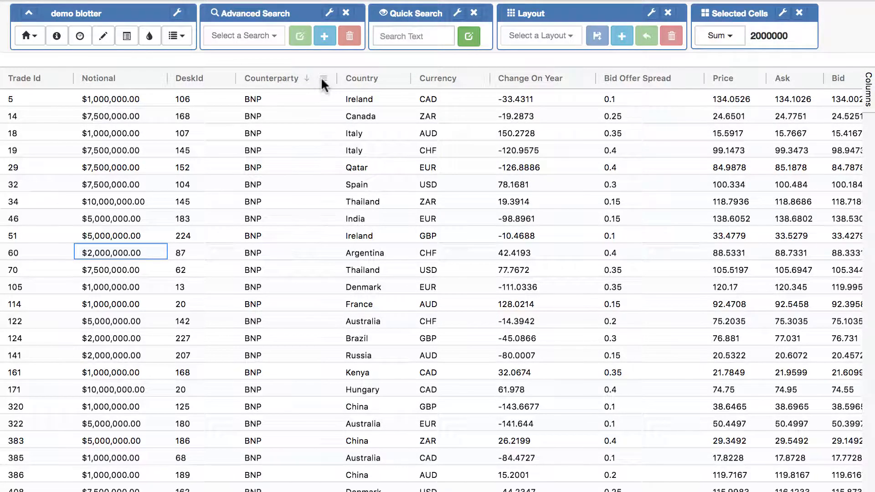
Create a custom sort for the Counterparty column with the order Citi, MUFJ, RBC.
click(323, 80)
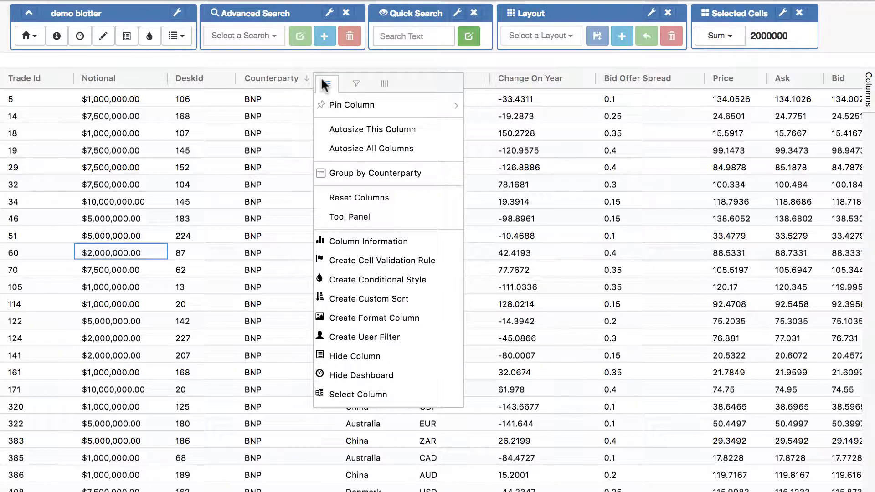
click(379, 300)
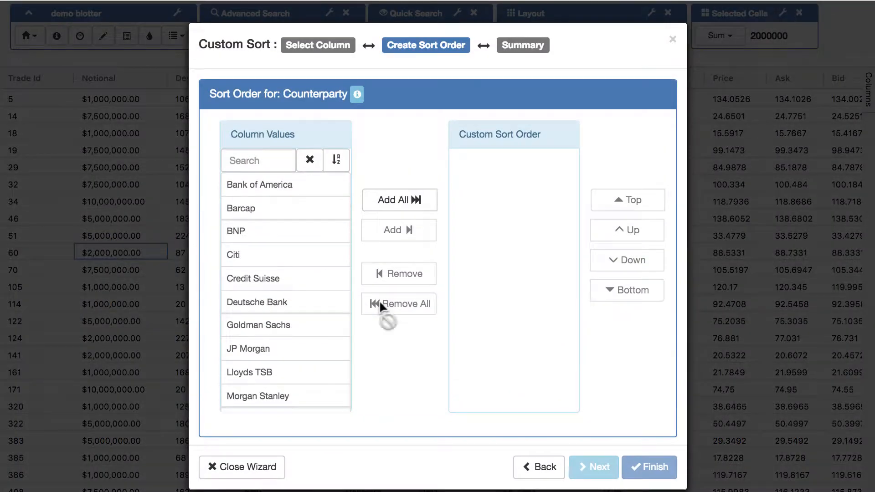
click(258, 265)
click(398, 230)
scroll(299, 278, down, 3)
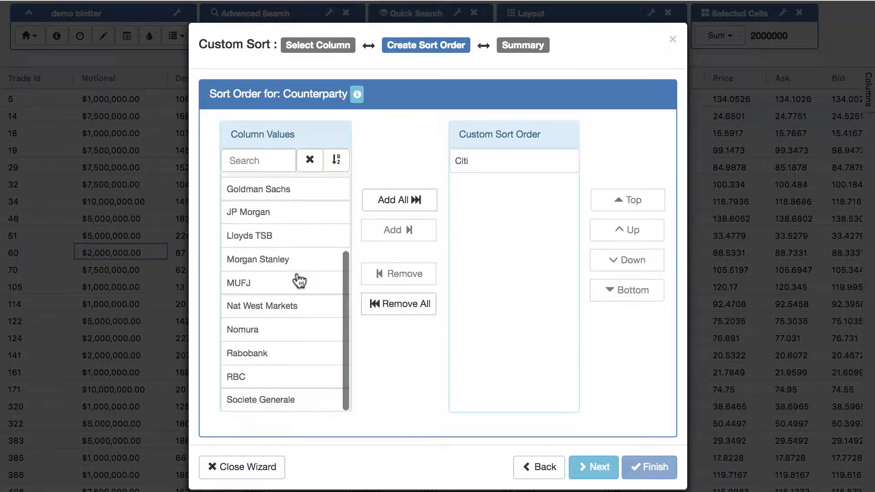
click(273, 287)
click(393, 238)
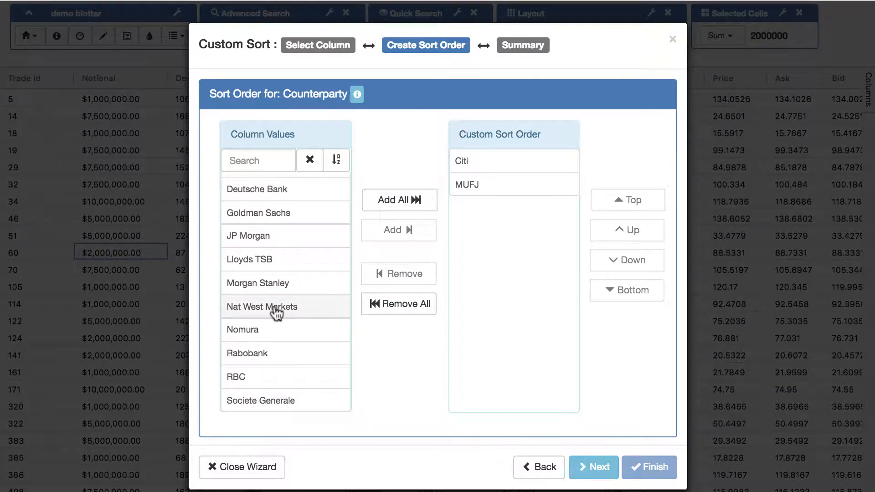
click(246, 362)
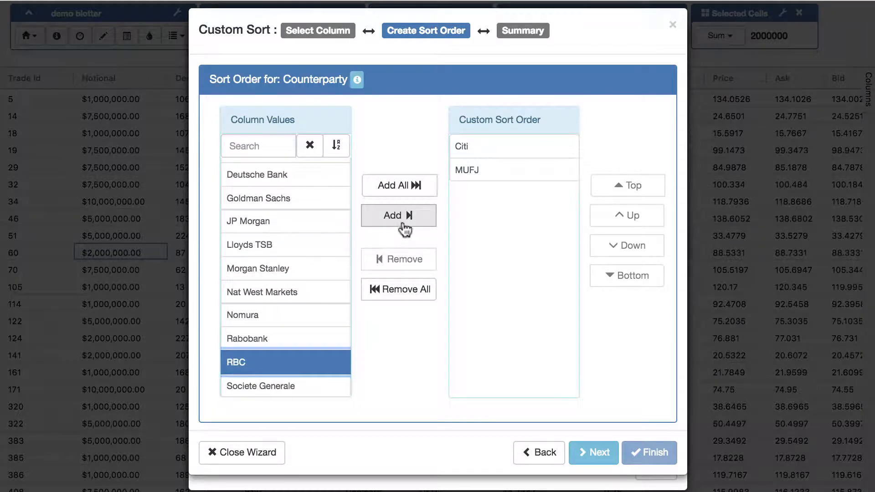
click(404, 228)
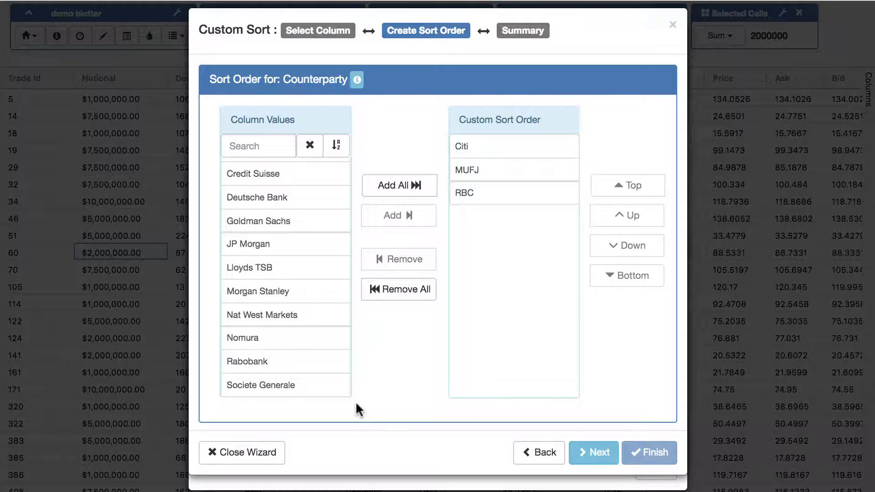
click(593, 452)
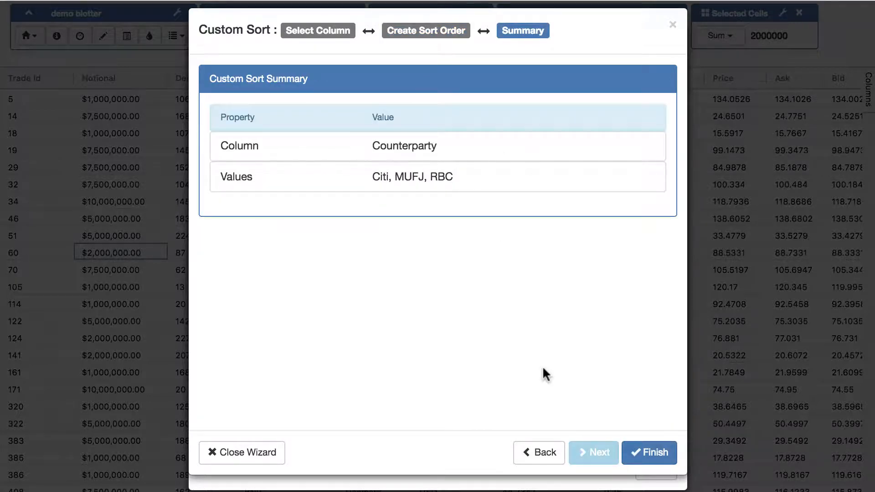
click(649, 452)
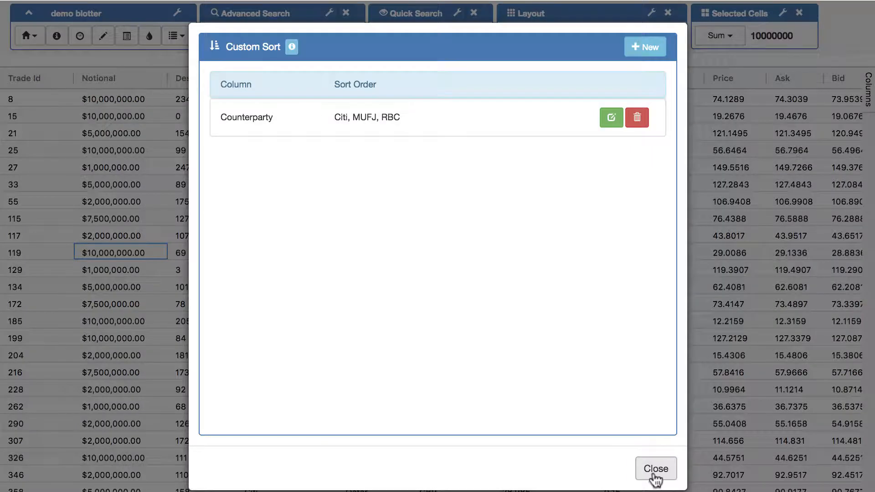
click(656, 471)
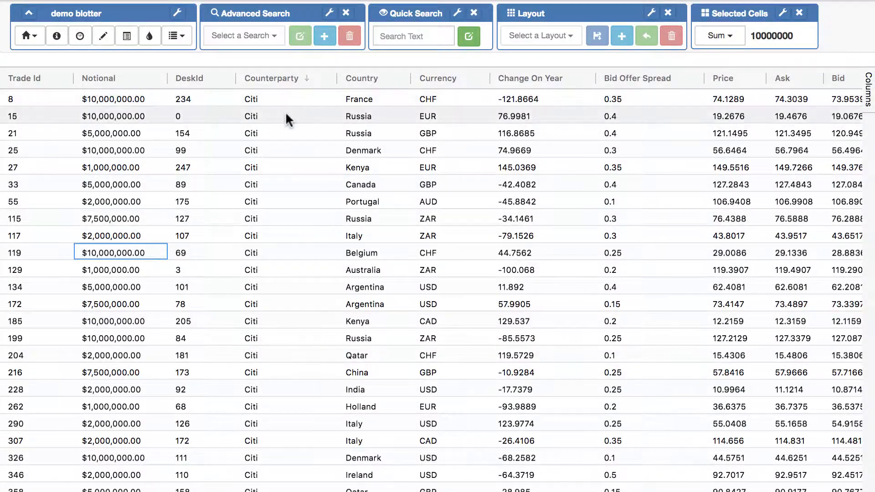
Check the Counterparty order through the grid, and add Country and Currency as second and third ascending sort columns.
scroll(286, 114, down, 5)
scroll(286, 114, down, 20)
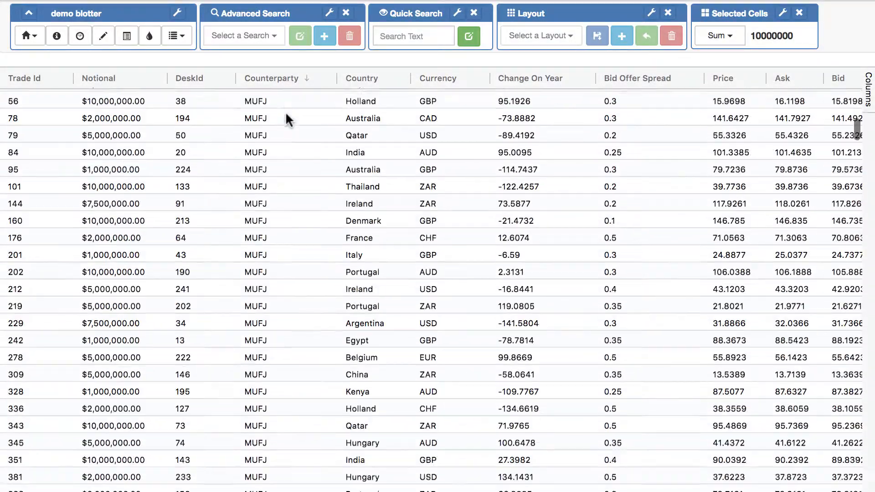
scroll(286, 119, down, 20)
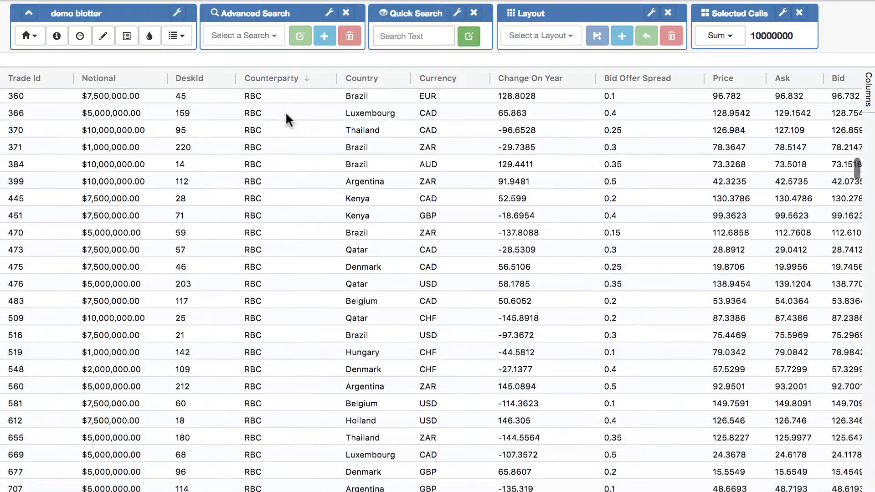
scroll(286, 119, down, 20)
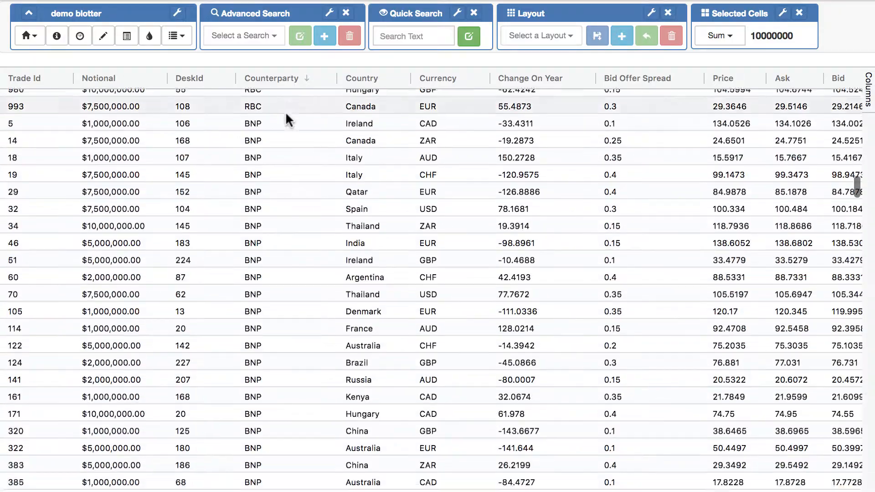
scroll(286, 120, up, 20)
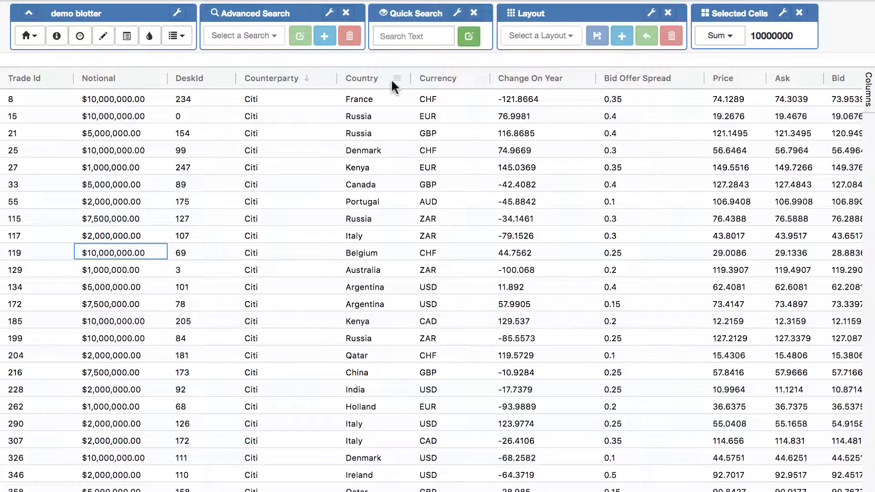
shift+click(376, 77)
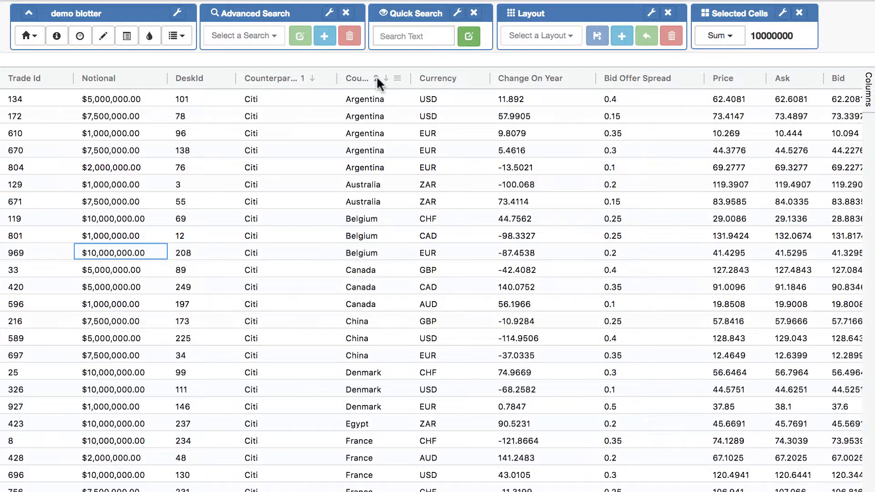
shift+click(442, 77)
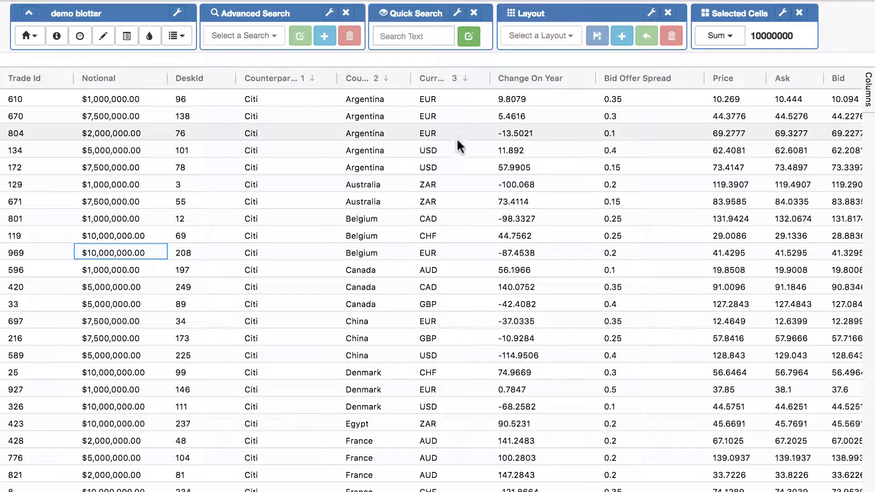
Save the current grid setup as a new layout named layout3.
click(621, 37)
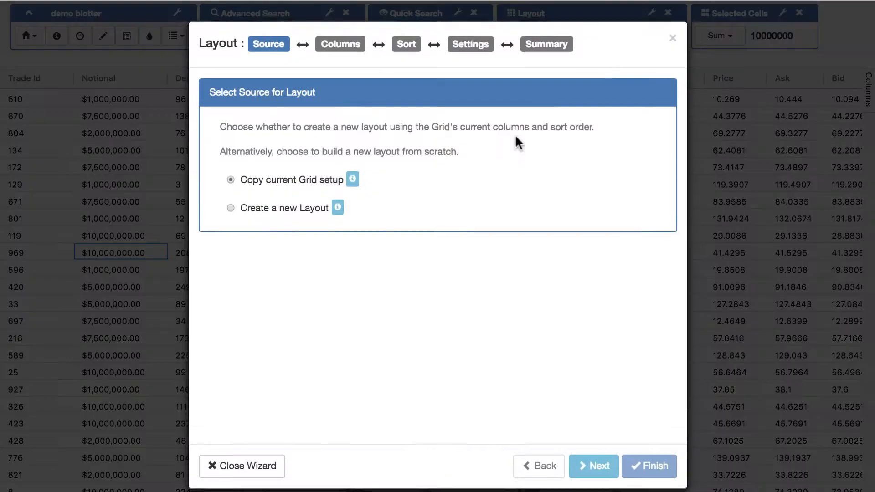
click(590, 467)
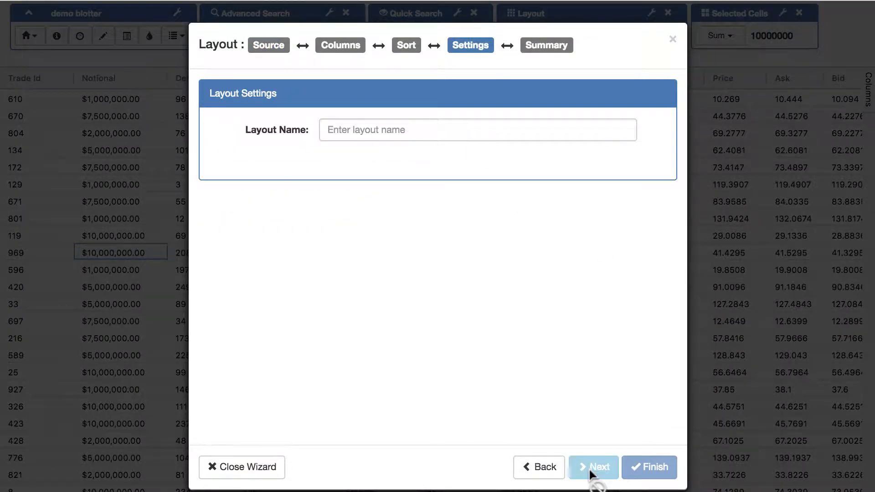
click(457, 131)
text(la)
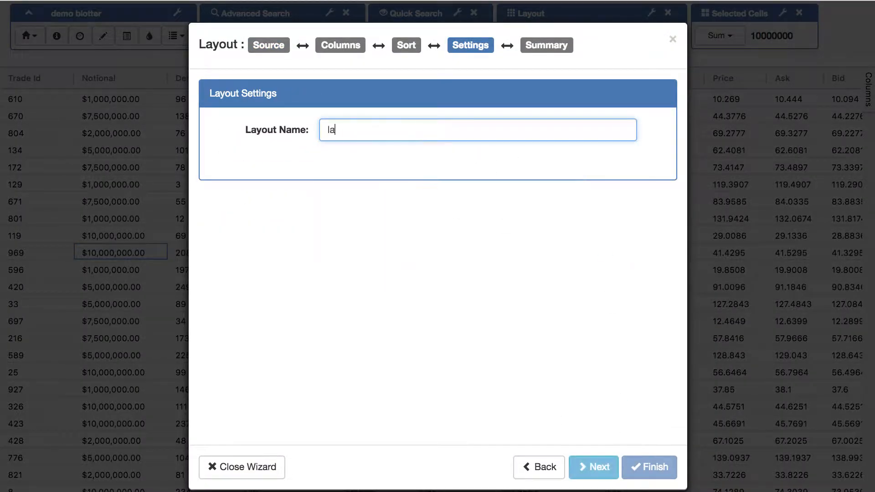
text(yout3)
click(606, 469)
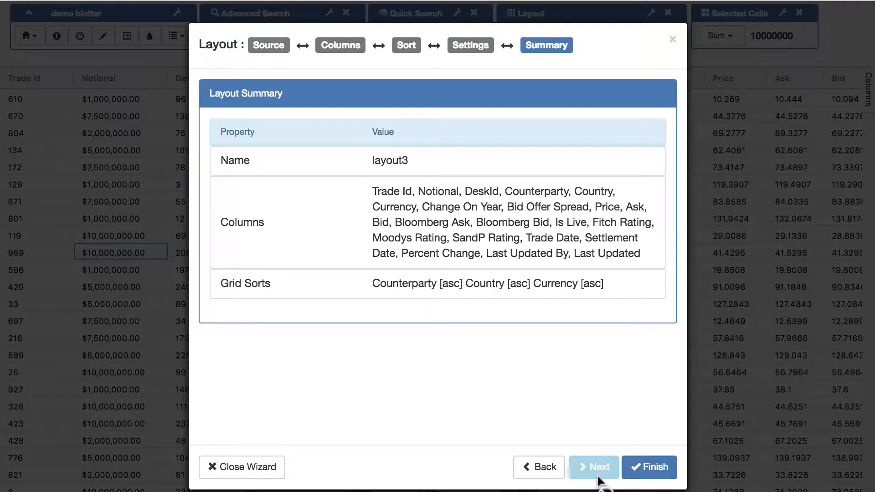
click(654, 474)
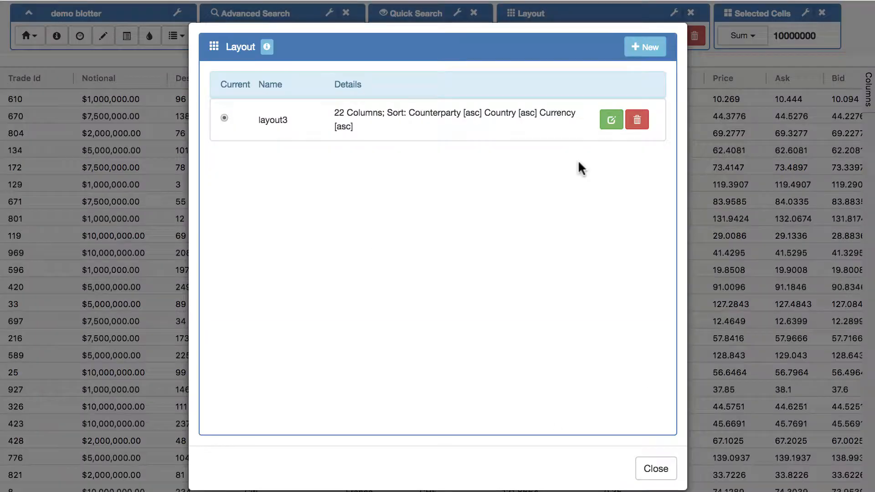
click(654, 469)
Clear the active layout and reapply layout3 to the grid.
click(591, 35)
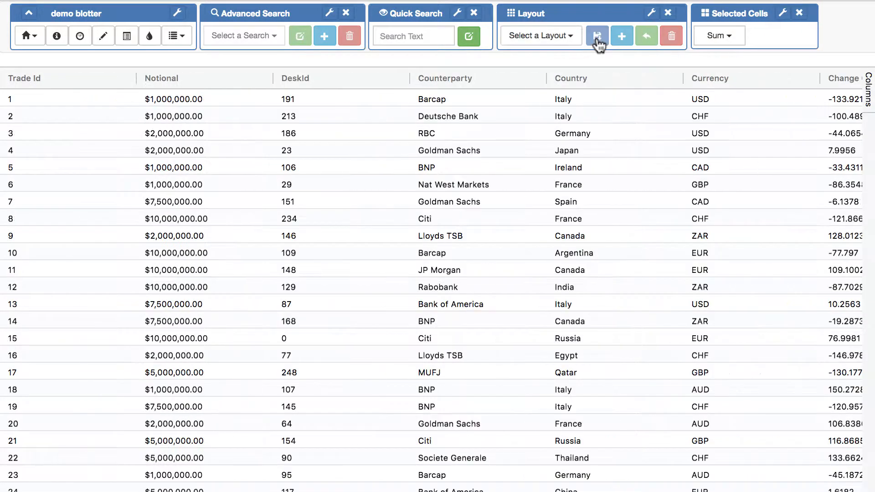
click(560, 36)
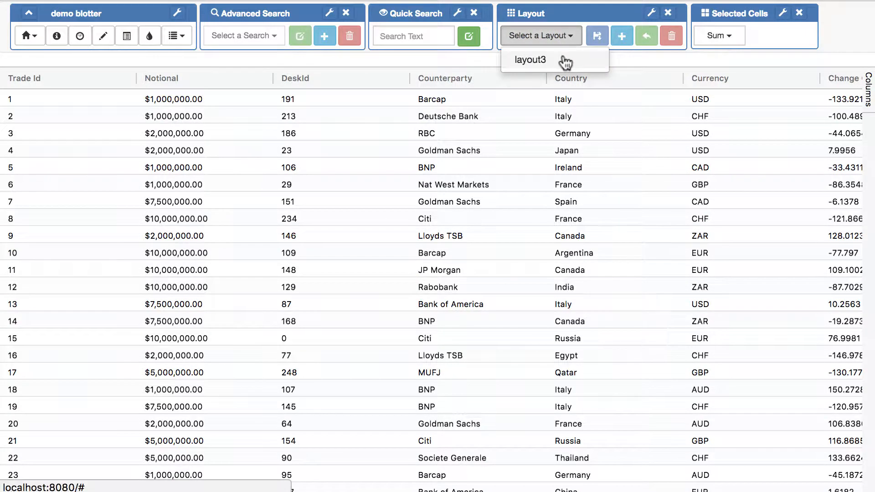
click(564, 61)
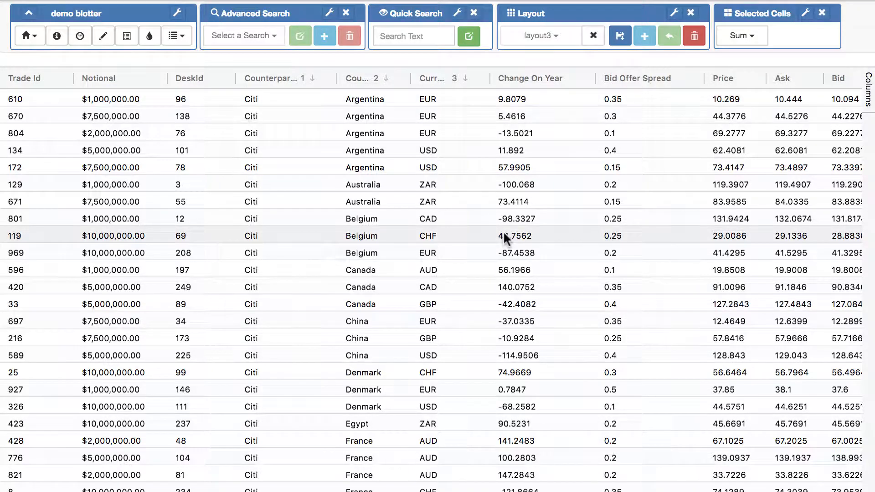
Summarise the Bid Offer Spread to Ask cells from trade 670 to 596 by Average, Distinct and Max, and view all their summary operations.
click(565, 232)
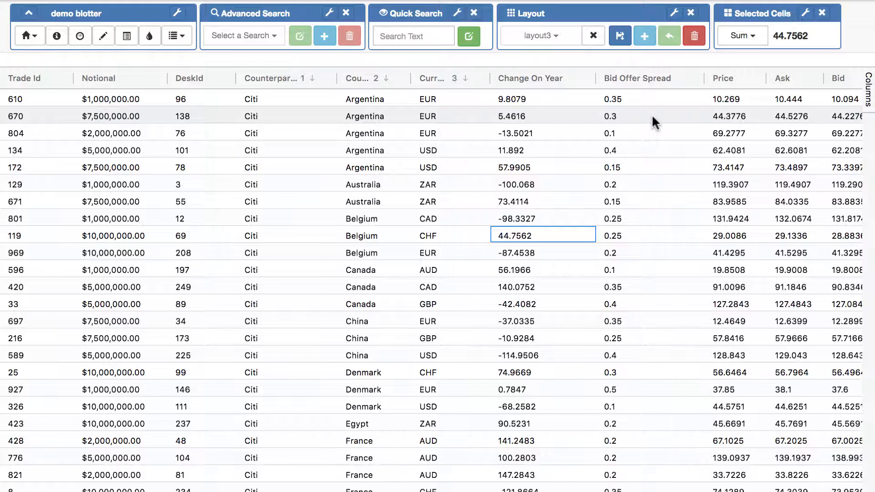
drag(642, 113, 790, 263)
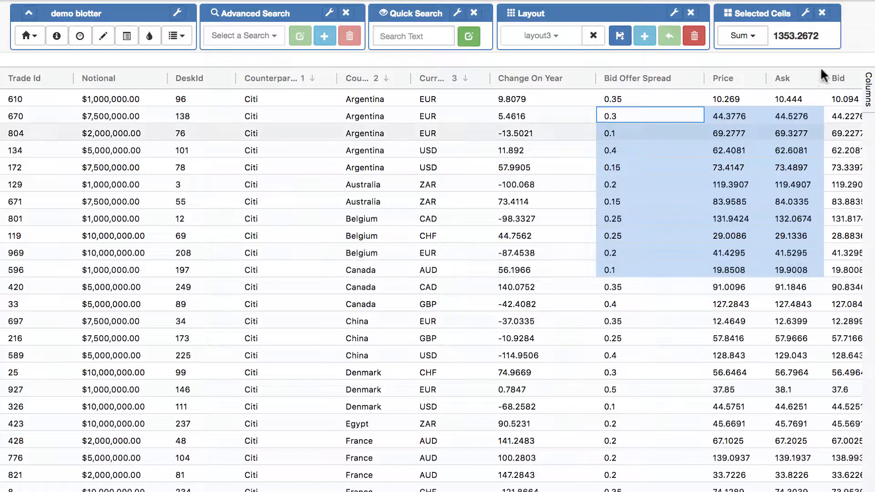
click(736, 36)
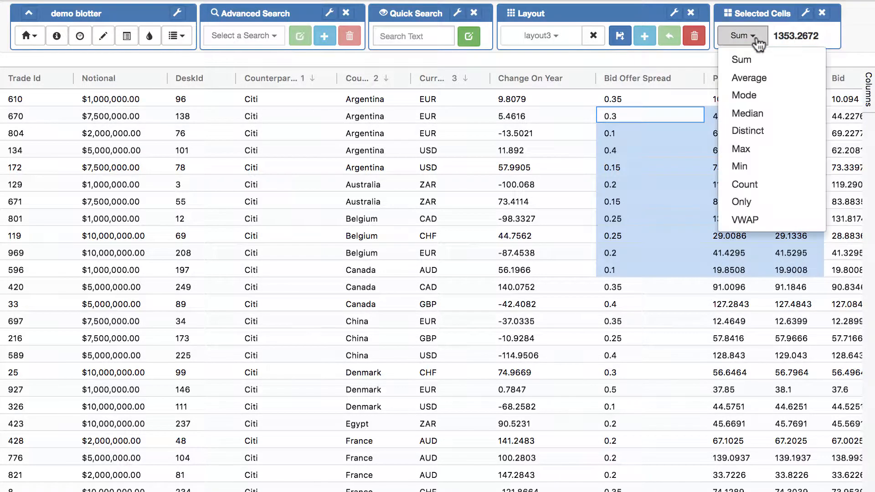
click(747, 78)
click(747, 36)
click(749, 131)
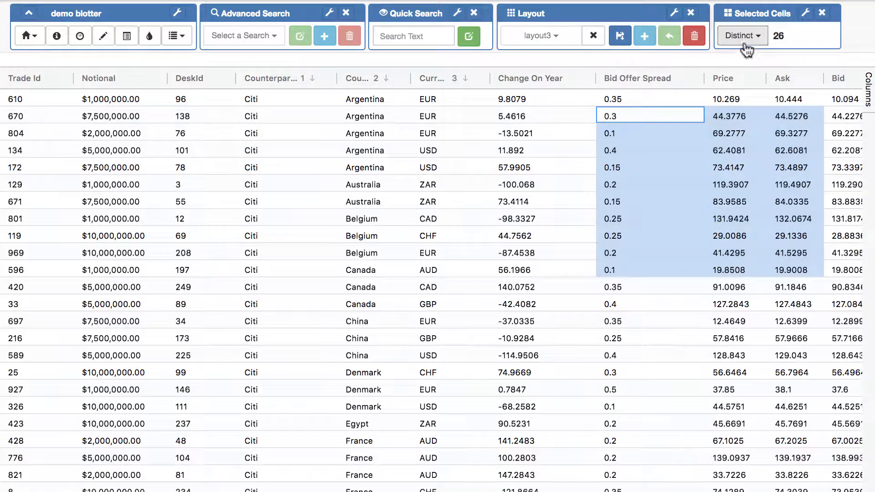
click(741, 36)
click(749, 148)
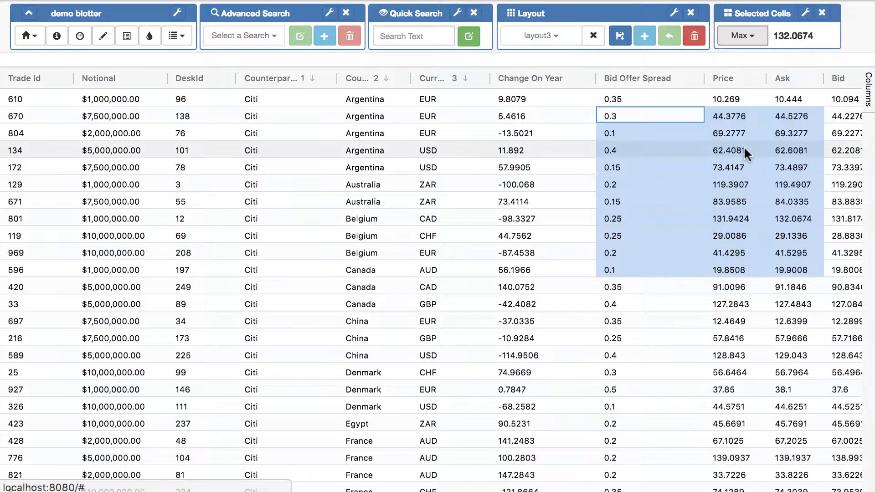
click(806, 13)
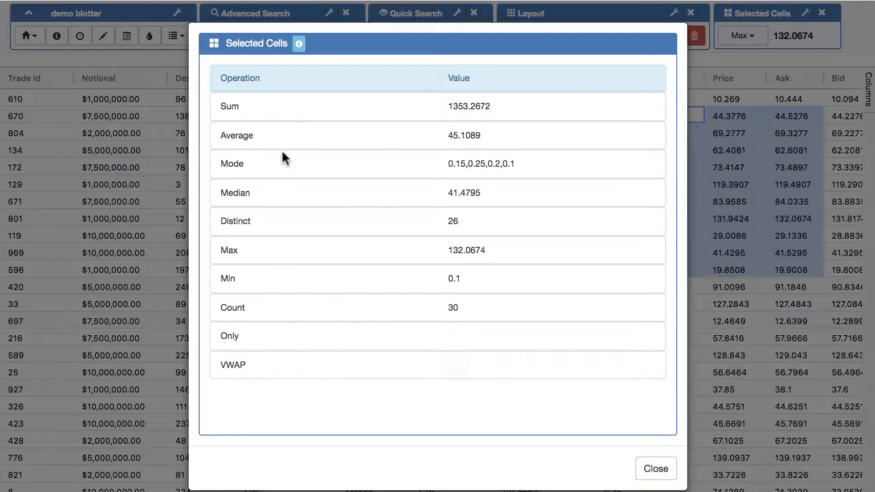
click(663, 469)
Clear the cell block selection and select the entire Bid Offer Spread column.
click(734, 314)
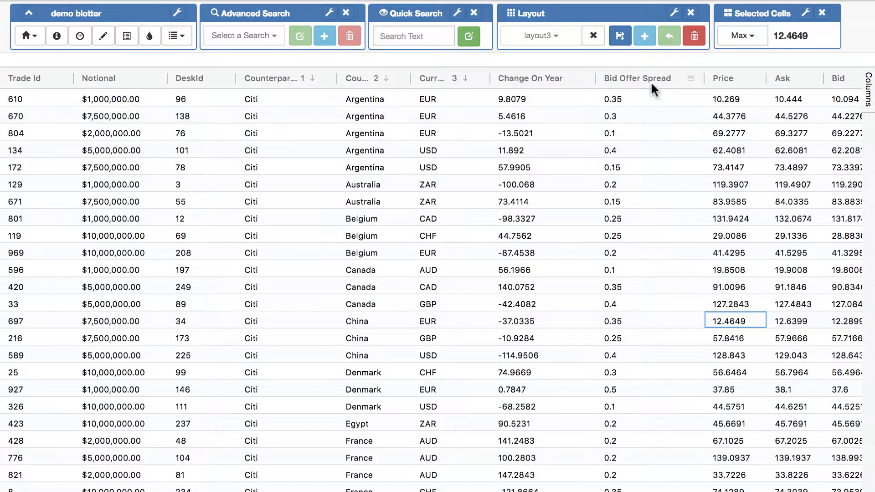
click(690, 78)
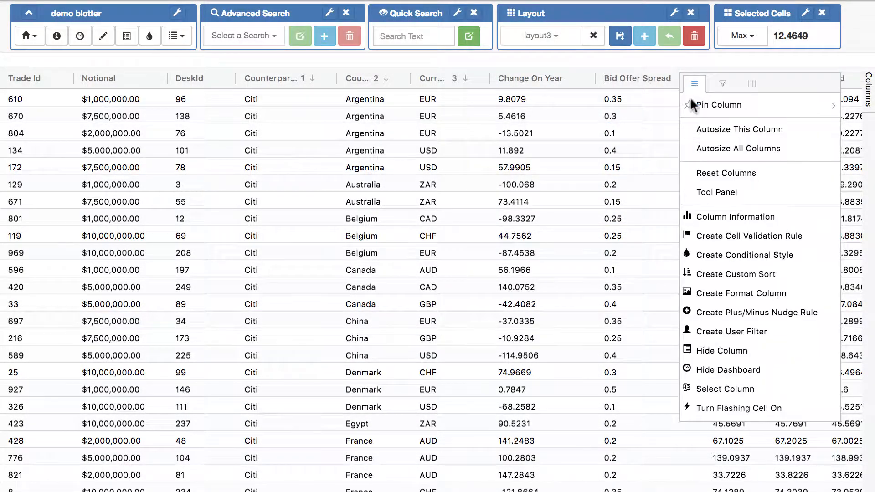
click(732, 384)
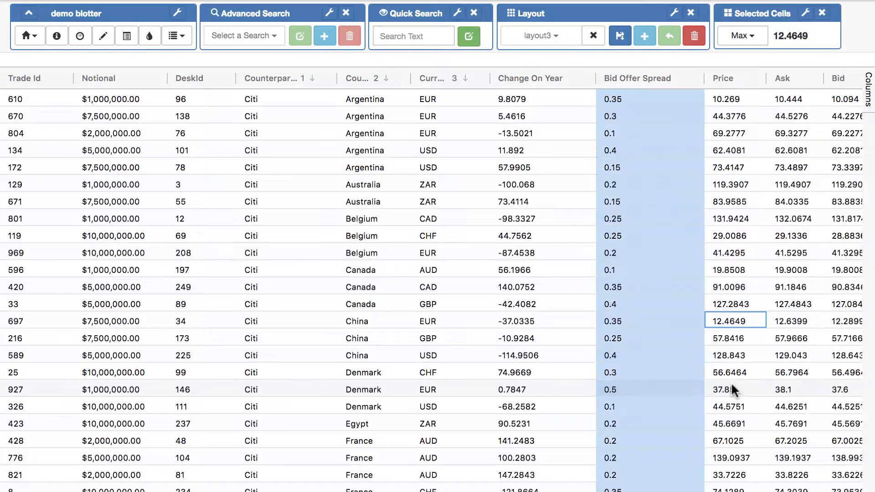
Summarise the selected Bid Offer Spread column by Sum, and clear the column selection.
click(760, 40)
click(754, 60)
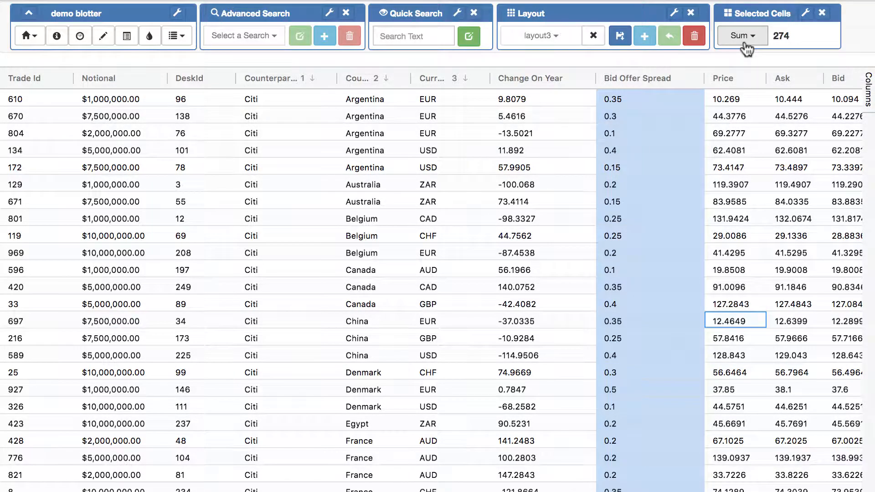
click(575, 184)
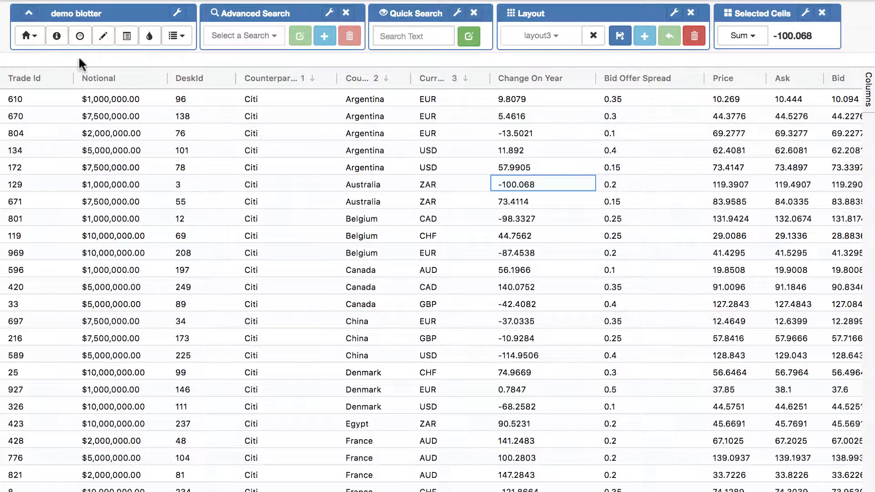
Start a new calculated column named Double Notional and proceed to its expression.
click(28, 41)
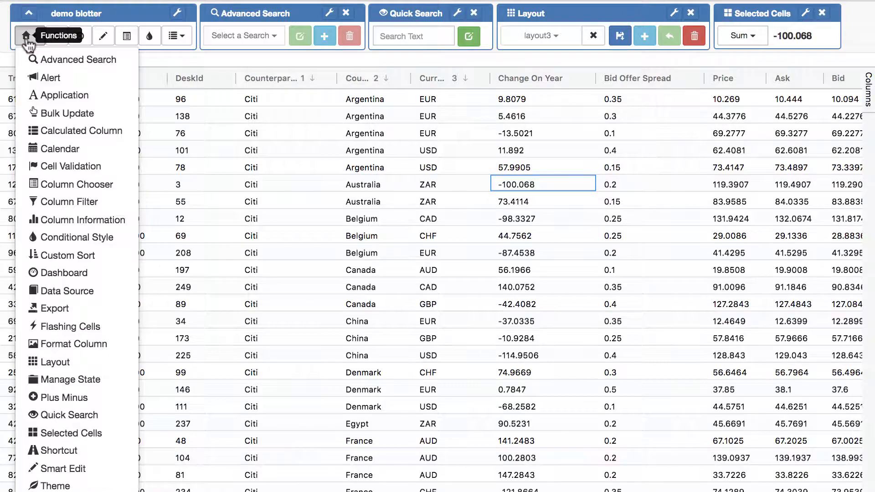
click(52, 130)
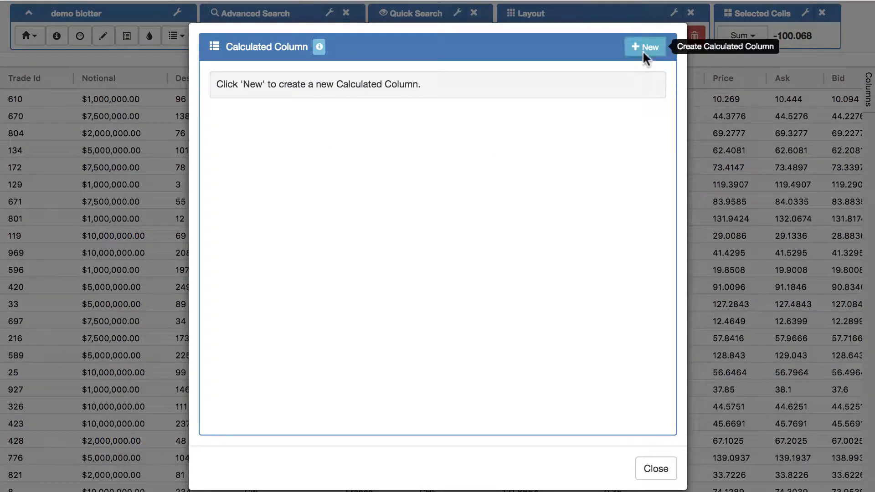
click(644, 47)
click(481, 123)
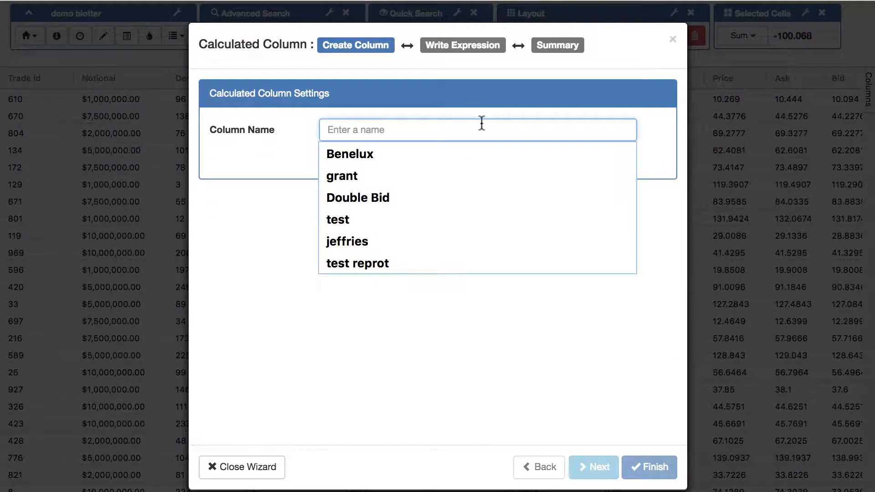
text(Double Notional)
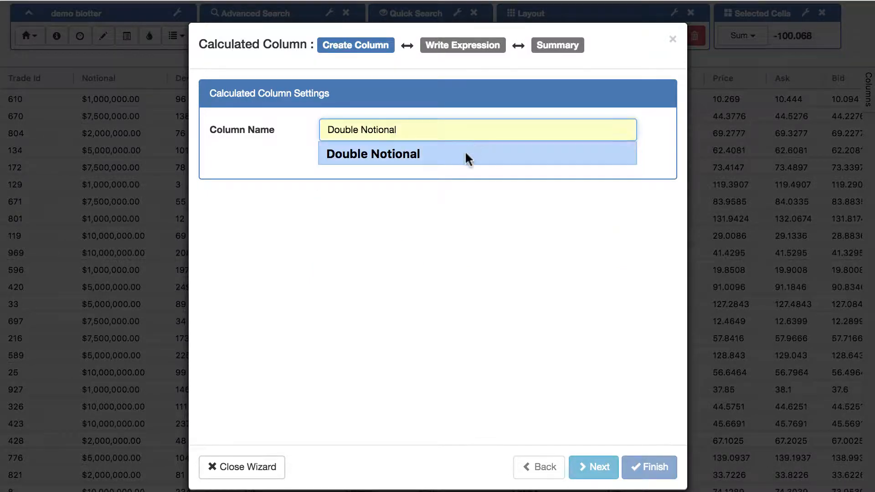
click(464, 153)
click(595, 467)
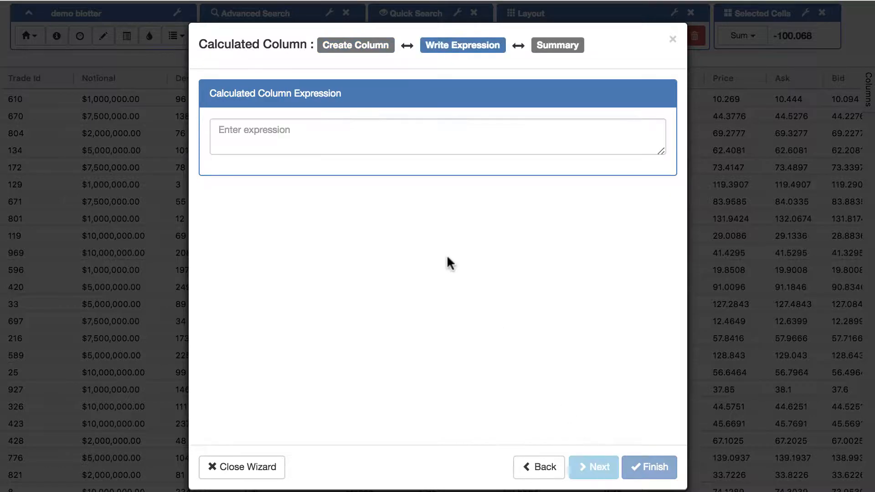
Define the calculated column with the expression Col("notional") * 2 and finish creating it.
click(406, 141)
text(Dol)
key(BackSpace)
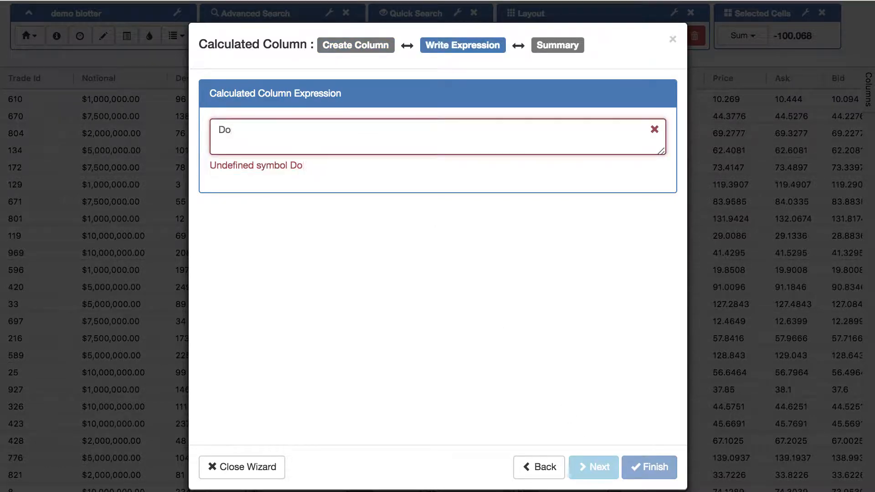
key(BackSpace)
key(BackSpace)
text(Col()
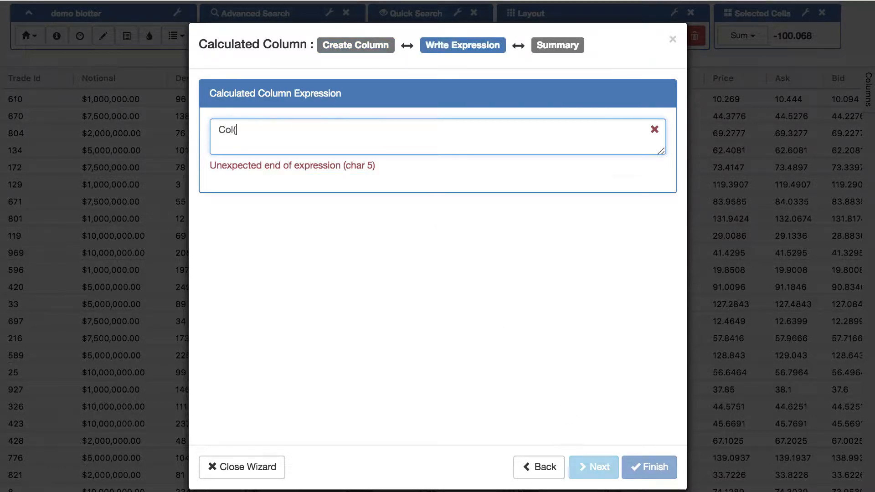
text("notional)
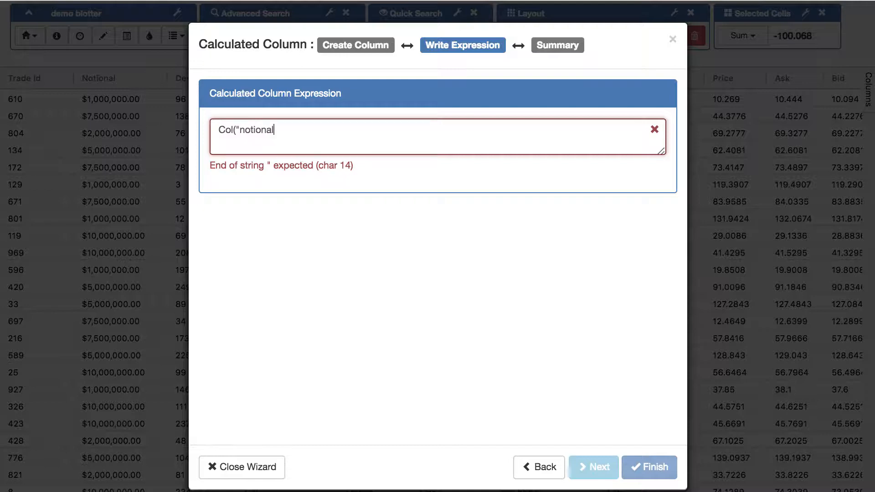
text(")
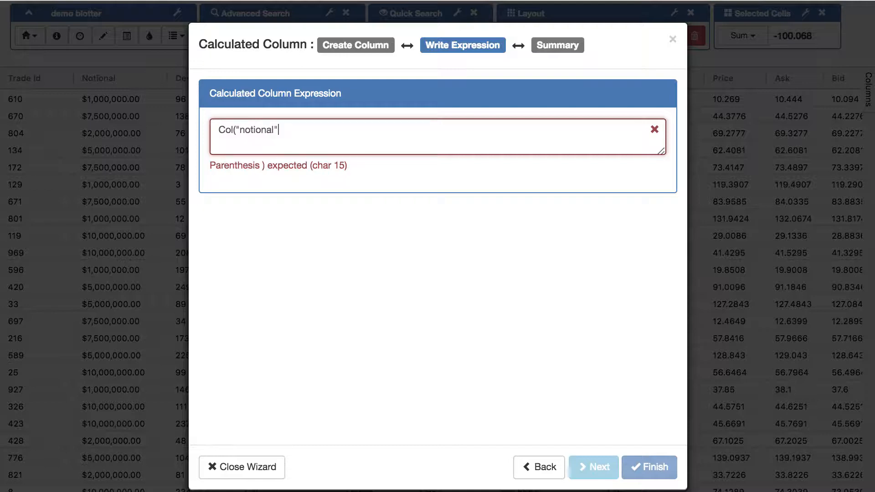
text() * 2)
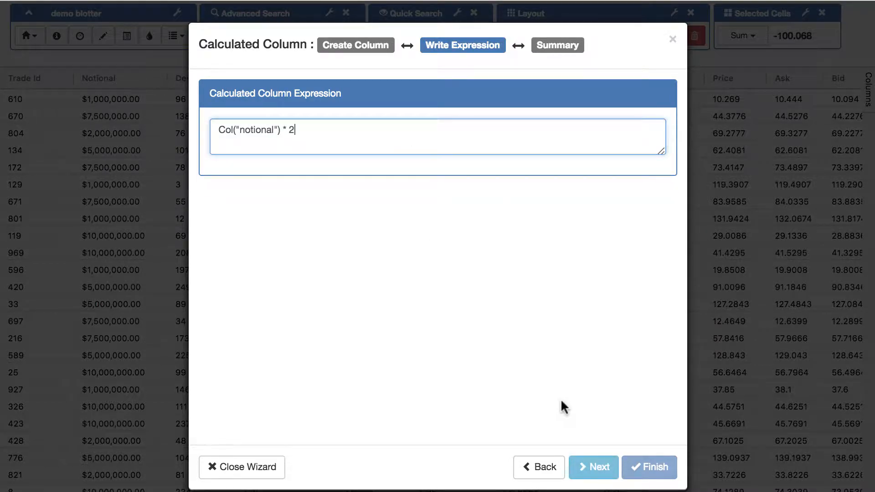
click(599, 466)
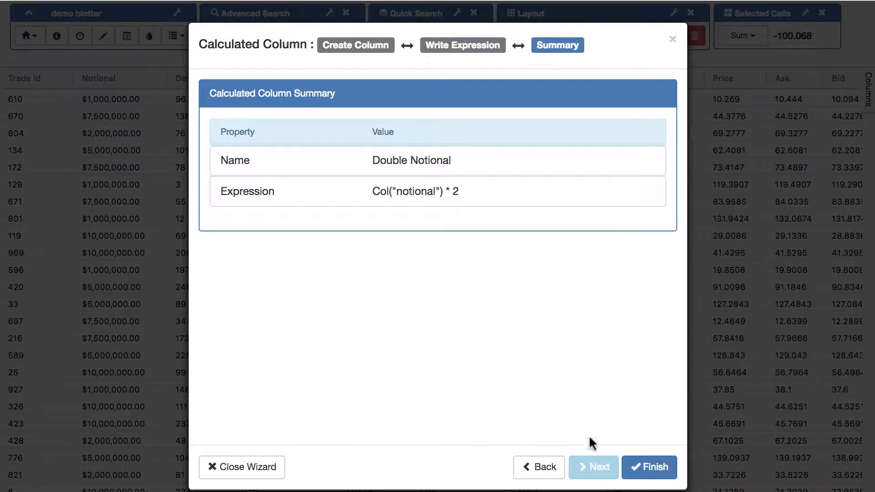
click(646, 469)
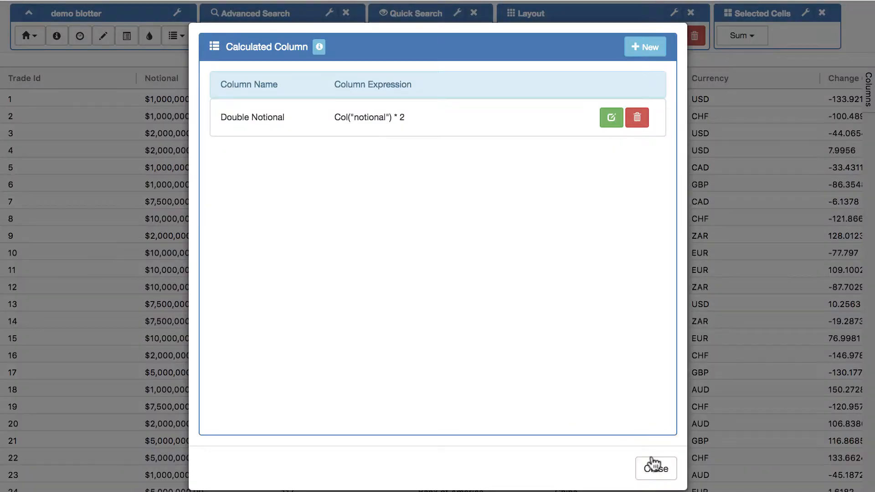
click(653, 465)
Make the hidden Double Notional column visible between the Notional and DeskId columns.
click(126, 36)
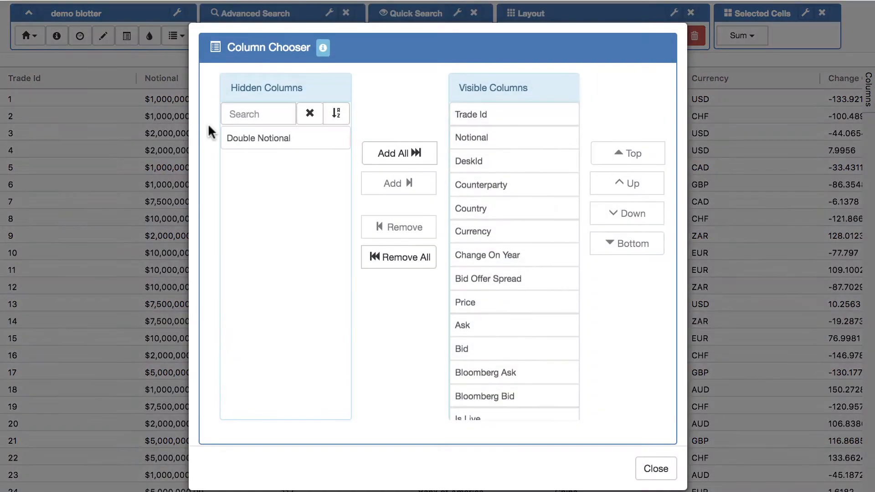
drag(244, 142, 476, 155)
click(645, 473)
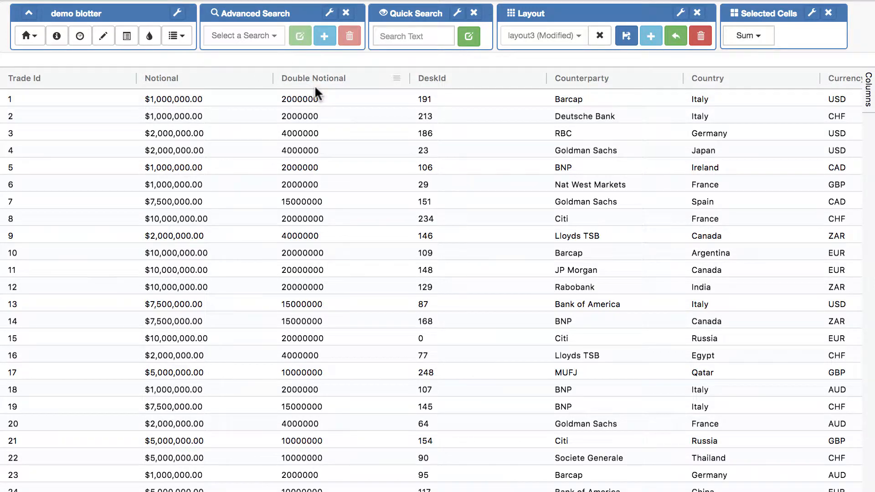
Set the Notional of trade 3 to 500 to recalculate its Double Notional.
double_click(177, 136)
text(500)
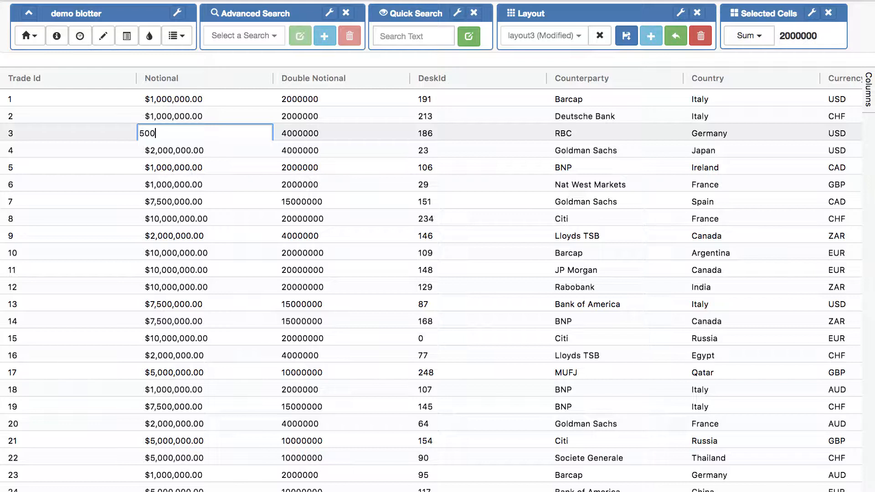
key(Return)
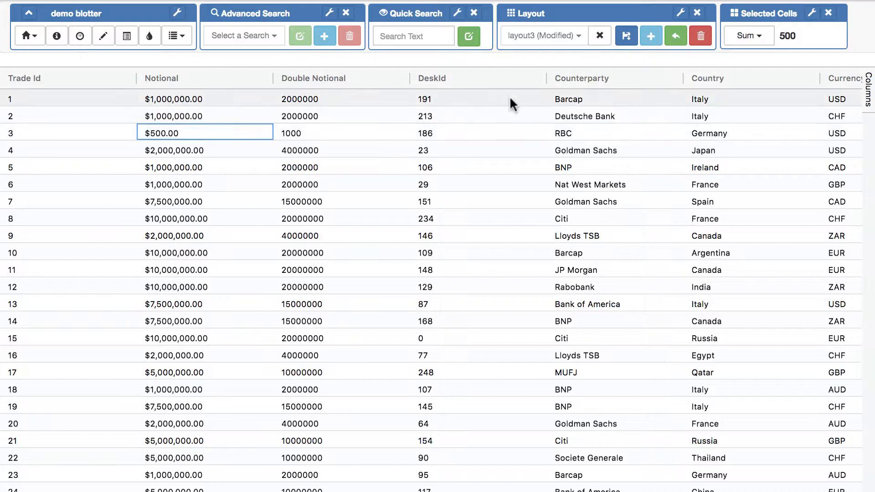
click(479, 97)
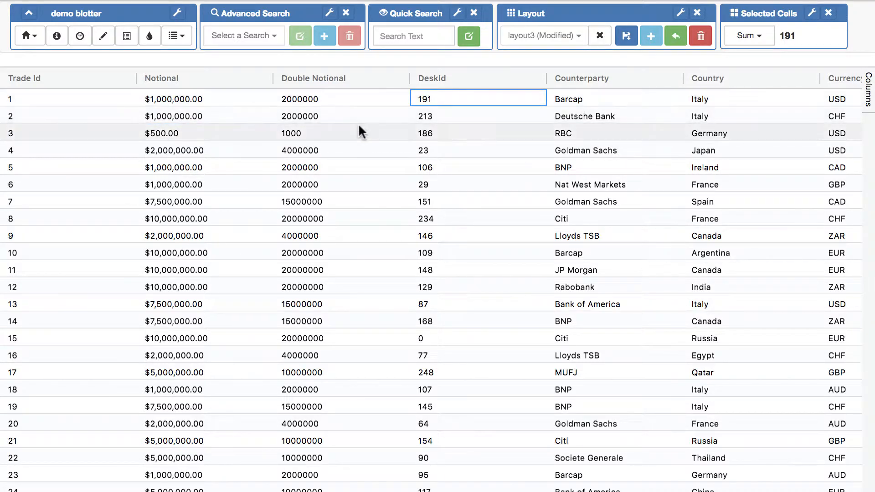
Save the modified column setup to layout3 and clear the active layout from the grid.
click(625, 38)
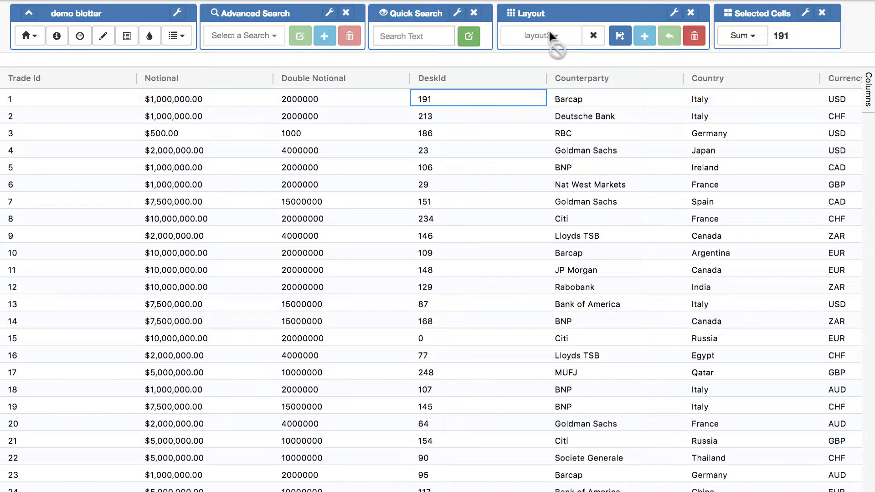
click(594, 36)
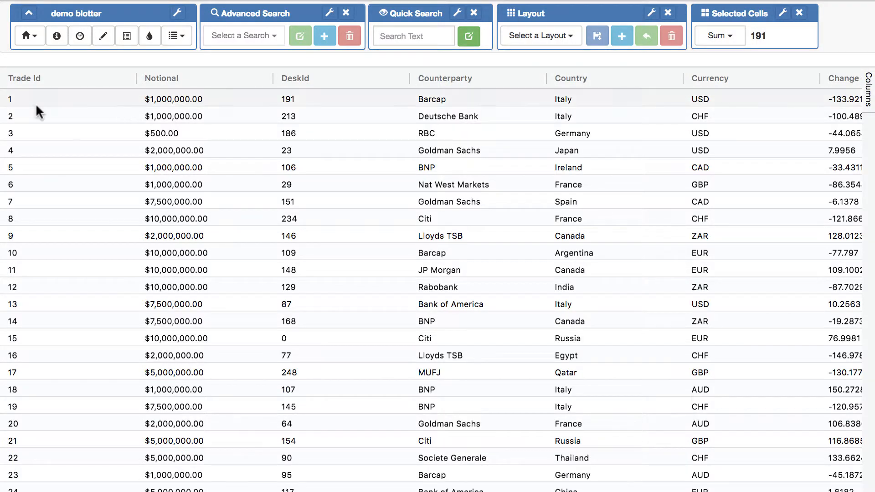
scroll(72, 117, right, 10)
scroll(72, 110, left, 10)
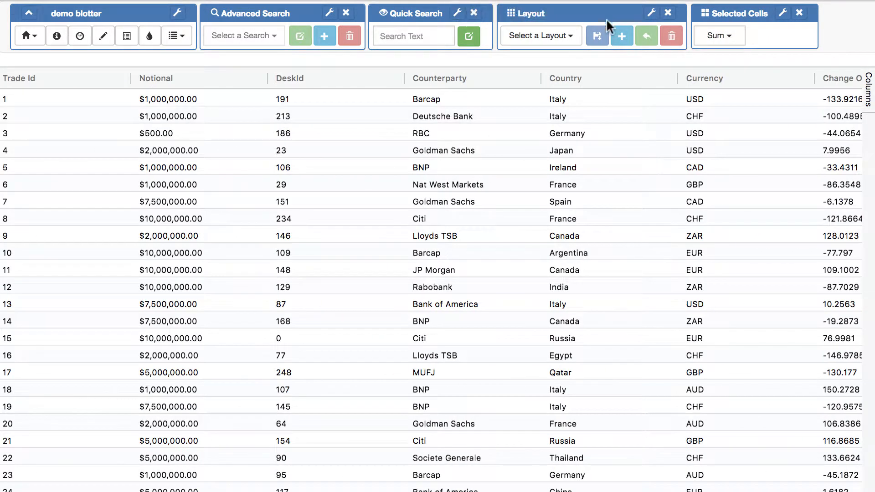
Reapply layout3 to the grid and review the Double Notional column across the sorted trades.
click(553, 37)
click(531, 60)
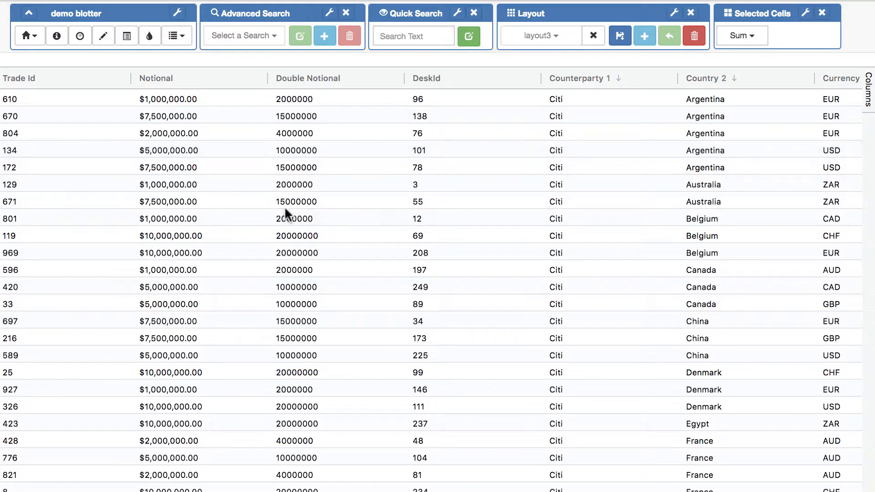
scroll(264, 216, down, 5)
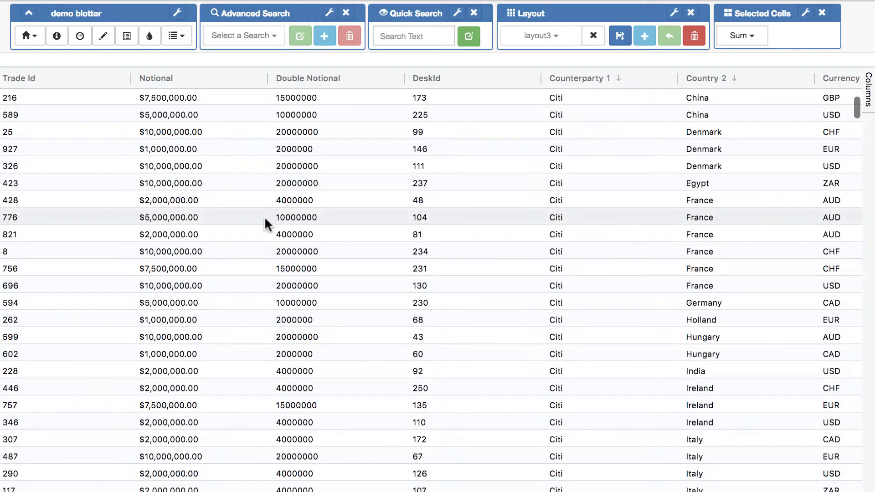
scroll(265, 219, up, 5)
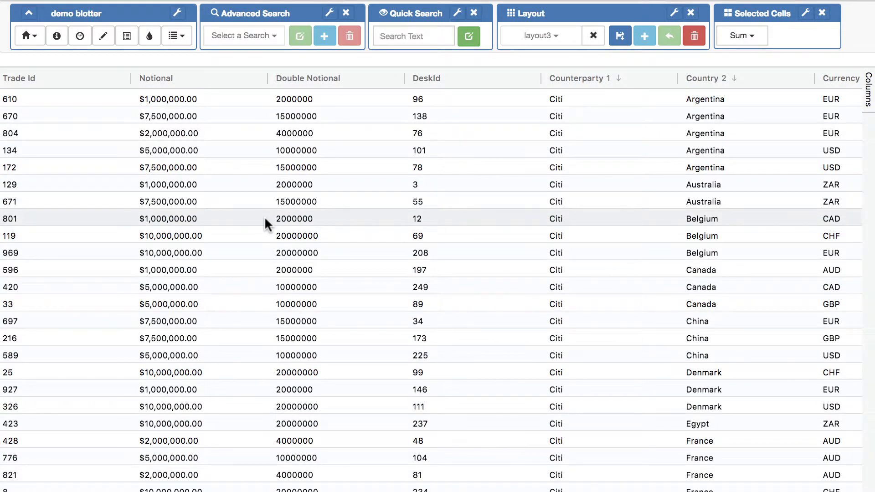